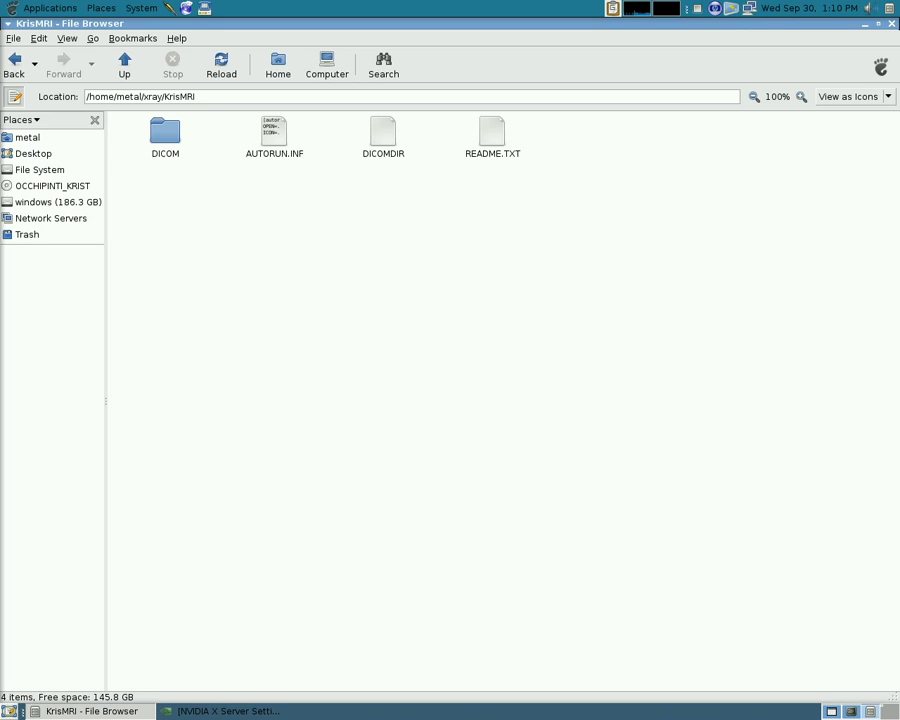
- Browse from the DICOM folder through PA000001 and ST000001 to SE000001 and examine its image files
double_click(163, 141)
double_click(162, 141)
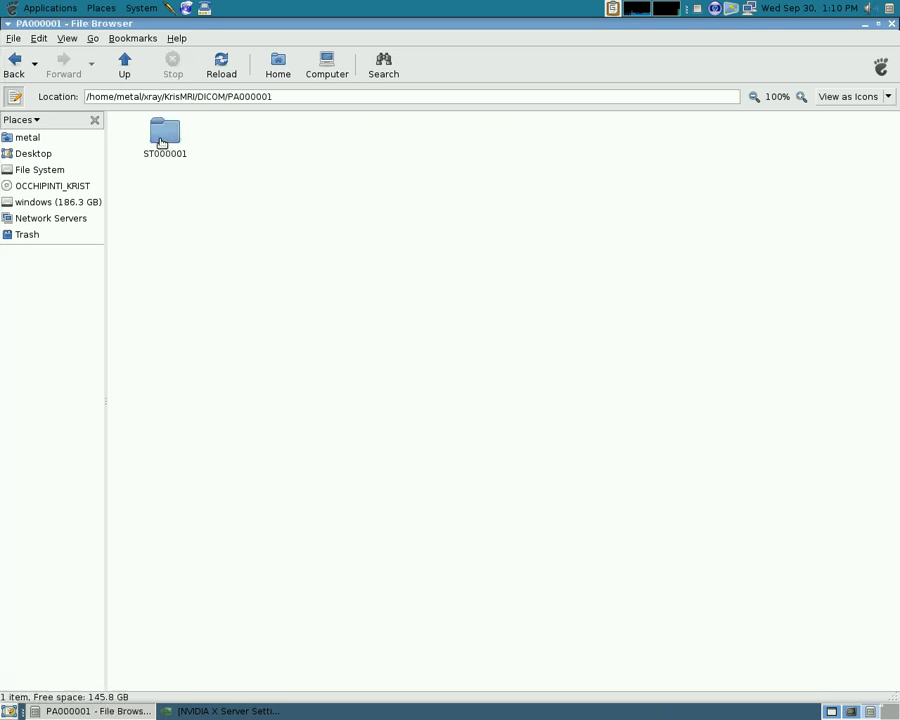
double_click(162, 142)
double_click(162, 142)
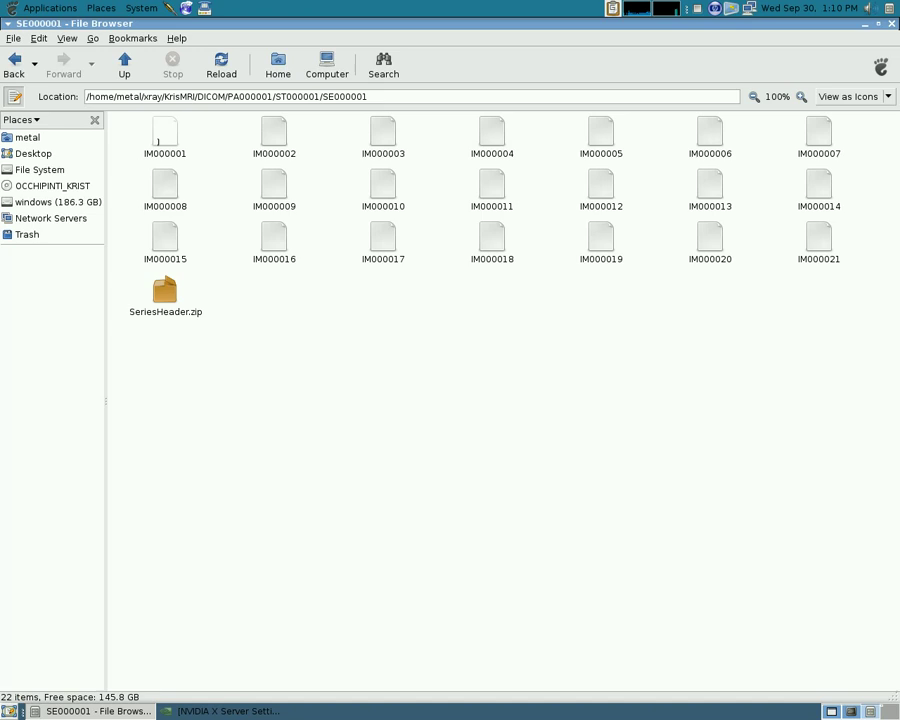
drag(124, 135, 834, 249)
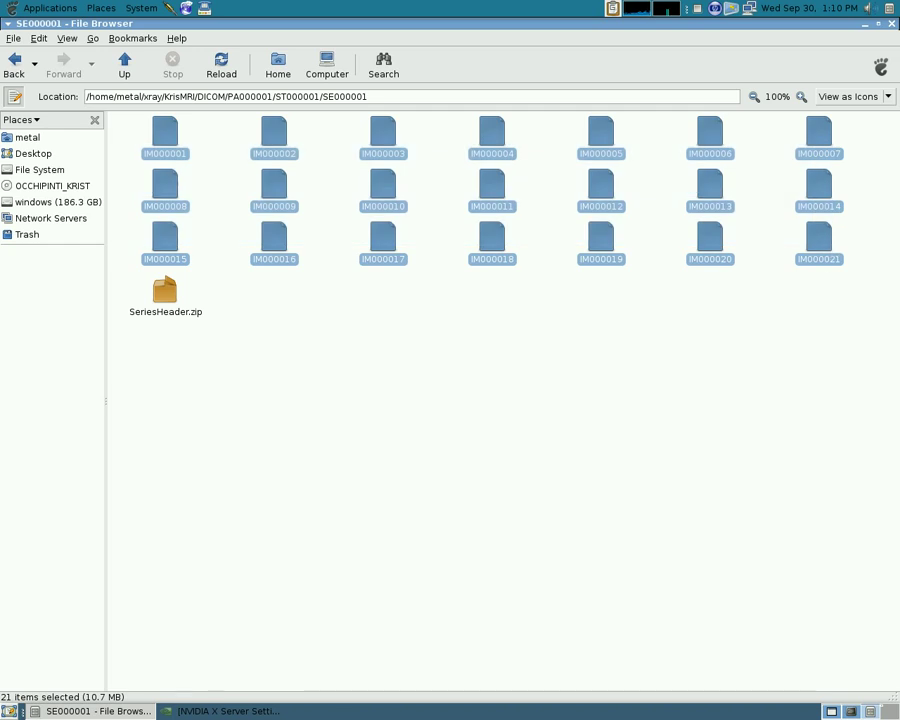
click(769, 356)
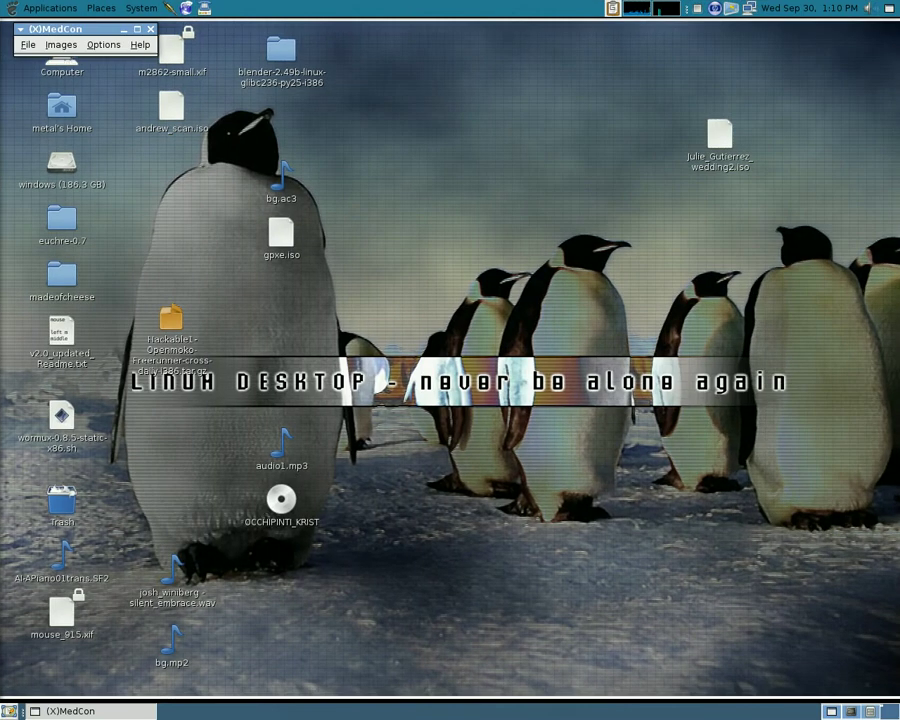
- Switch to (X)MedCon and open IM000001 from xray/KrisMRI/DICOM/PA000001/ST000001/SE000001
click(28, 45)
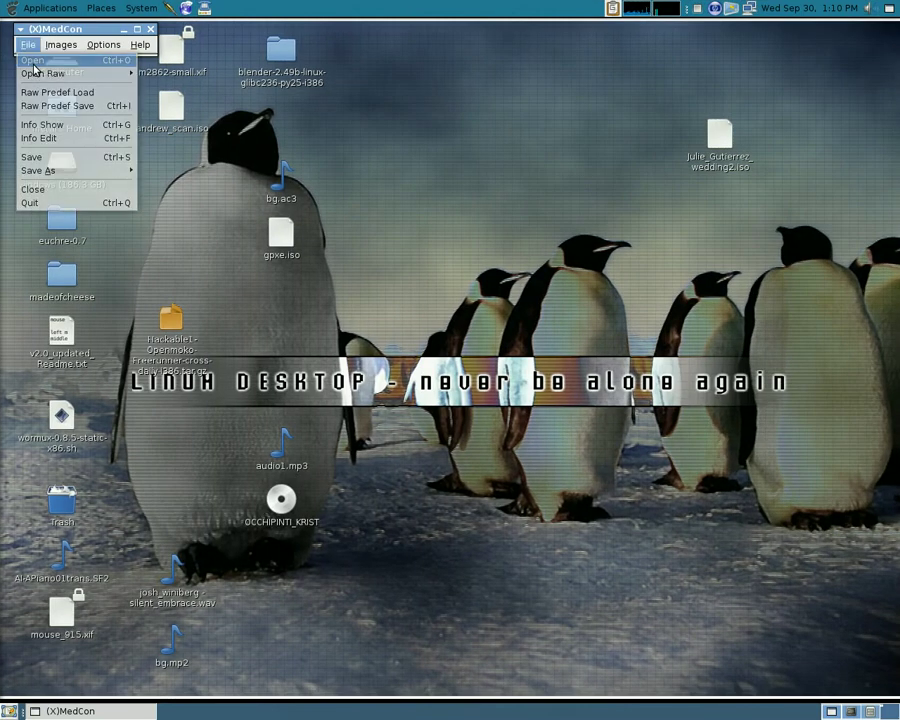
click(32, 72)
scroll(143, 160, down, 5)
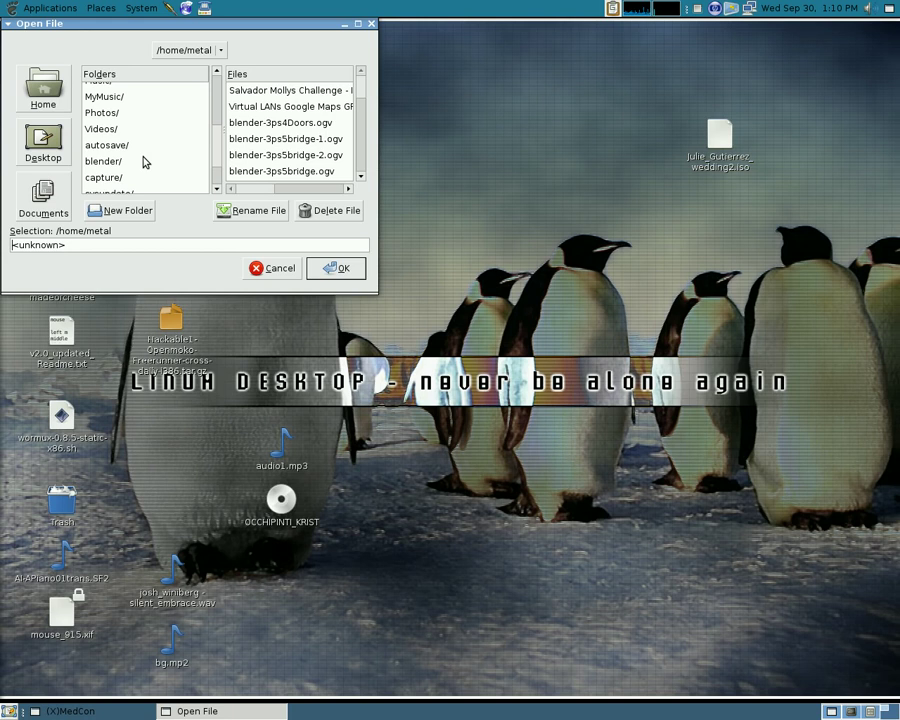
double_click(115, 186)
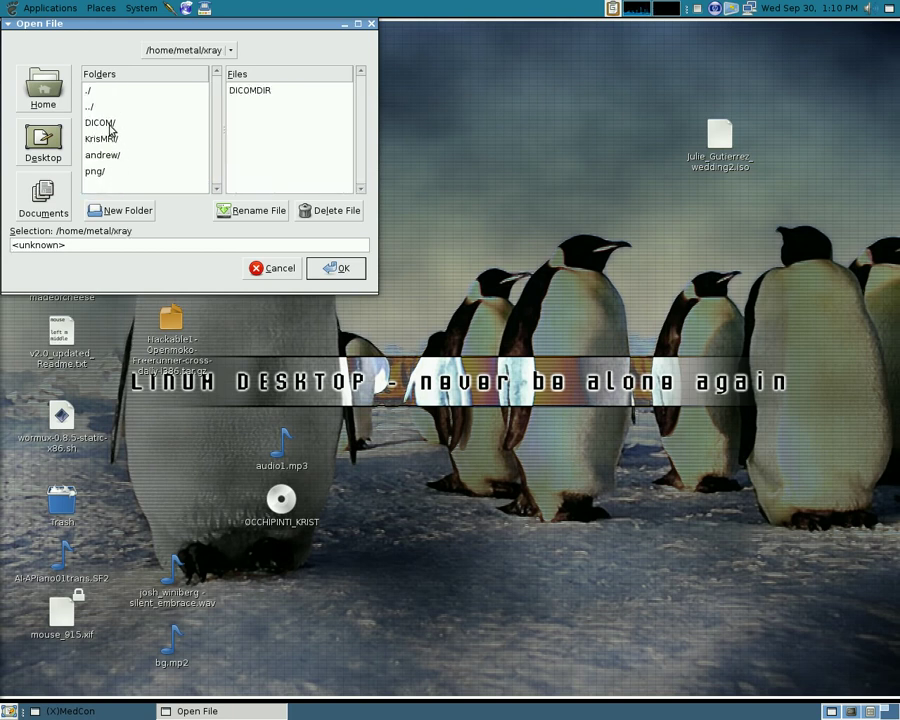
double_click(114, 140)
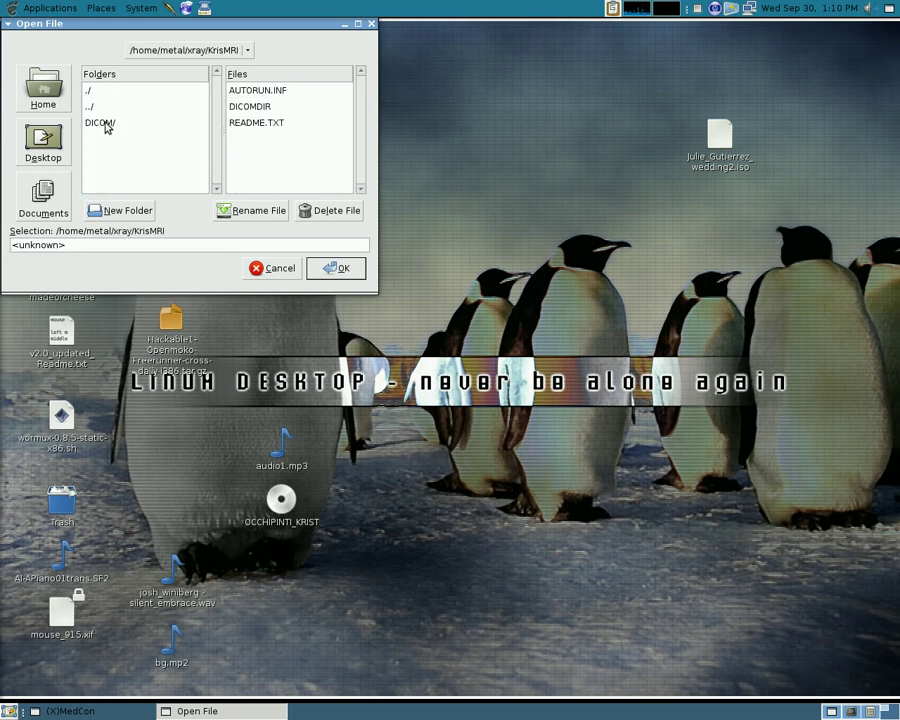
double_click(107, 124)
double_click(107, 123)
double_click(107, 123)
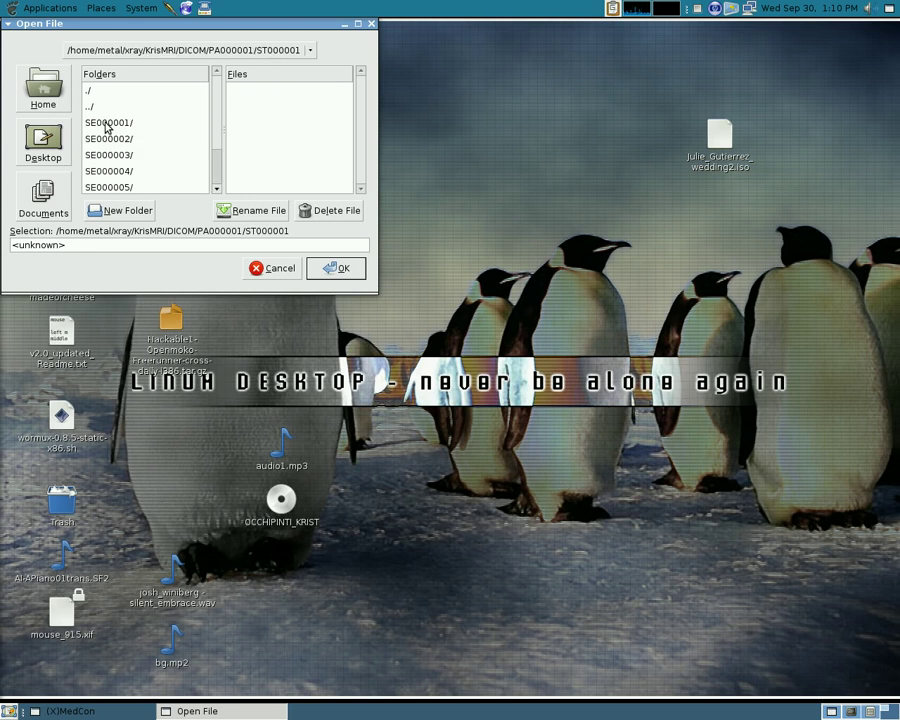
double_click(113, 124)
double_click(260, 89)
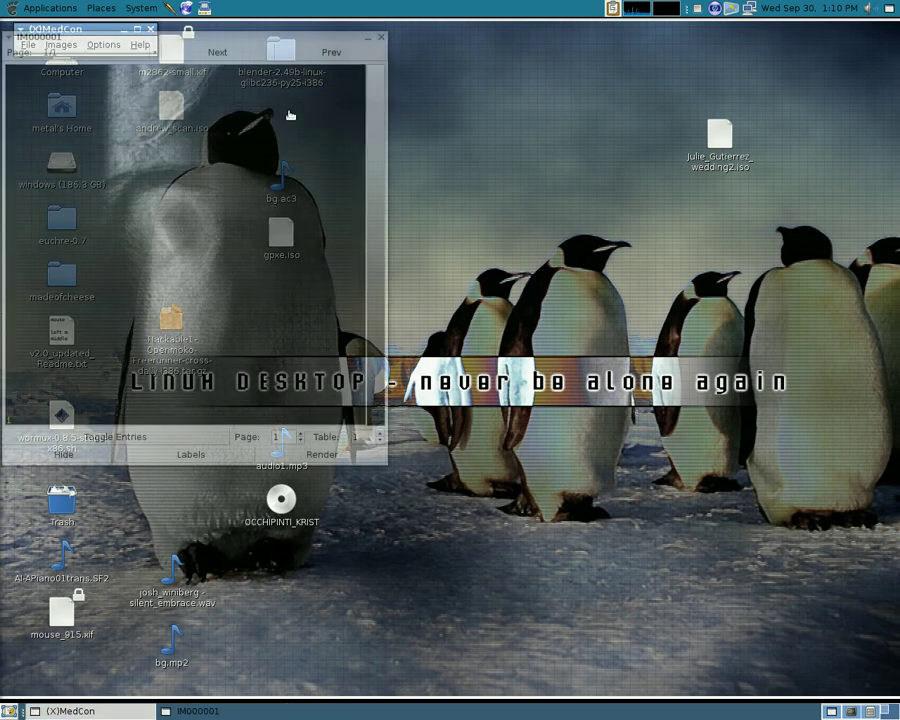
- Move the IM000001 window clear of the main window and apply the Hotmetal color map to the image
drag(227, 38, 493, 44)
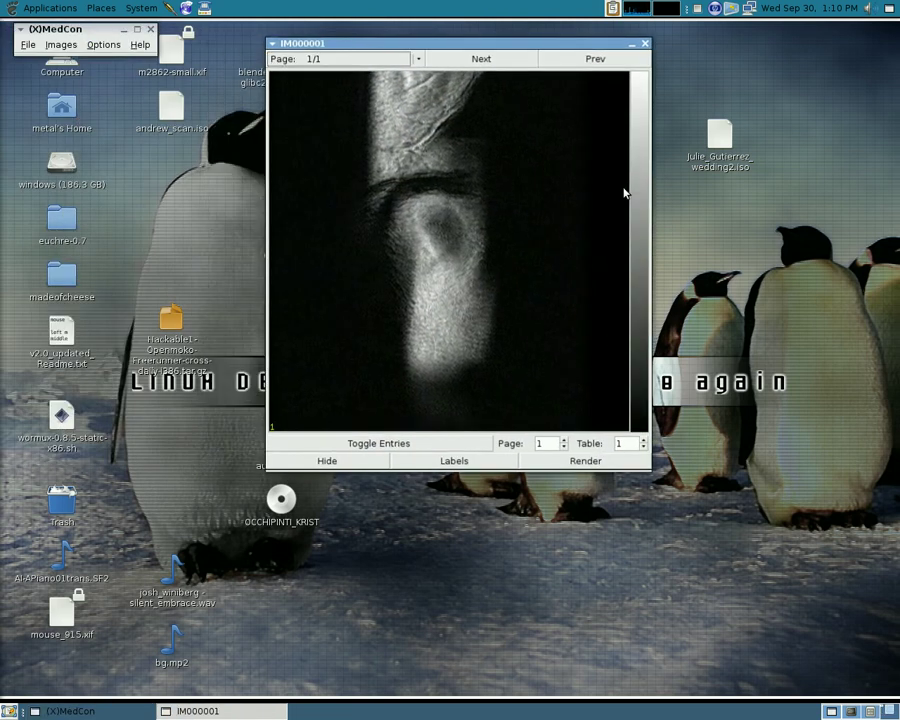
right_click(618, 195)
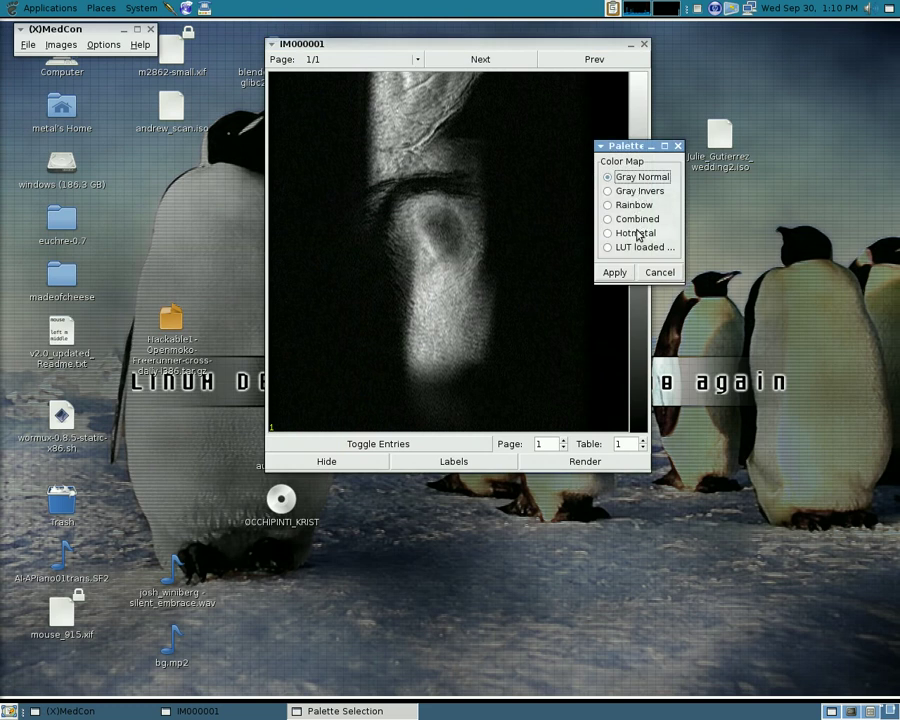
click(608, 232)
click(614, 271)
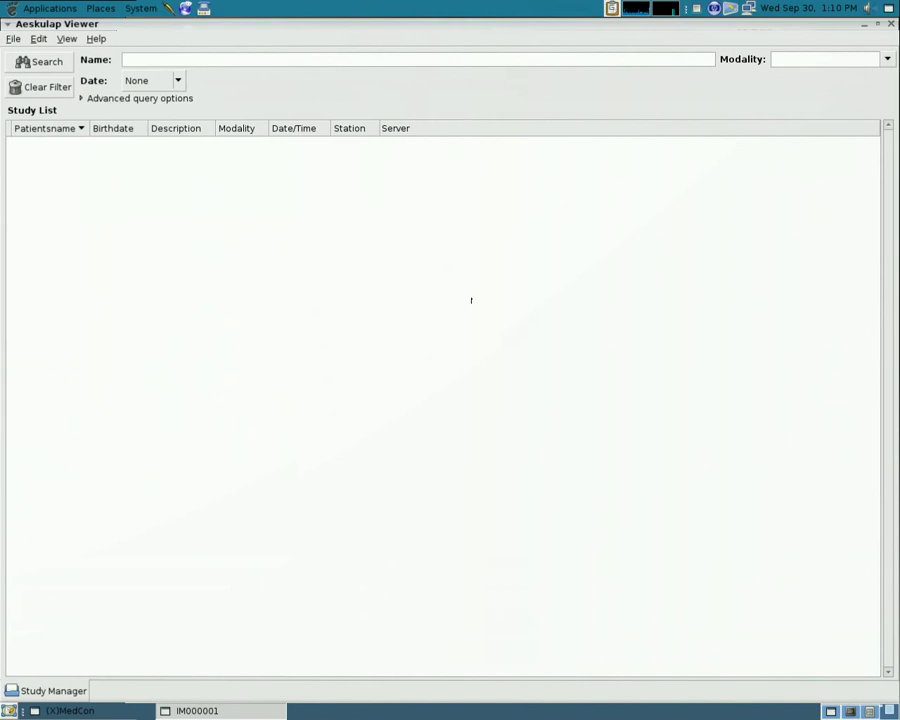
- Switch to Aeskulap Viewer, open the DICOMDIR file in xray/KrisMRI and load its MRI Elbow WO Contrast Left study
click(15, 38)
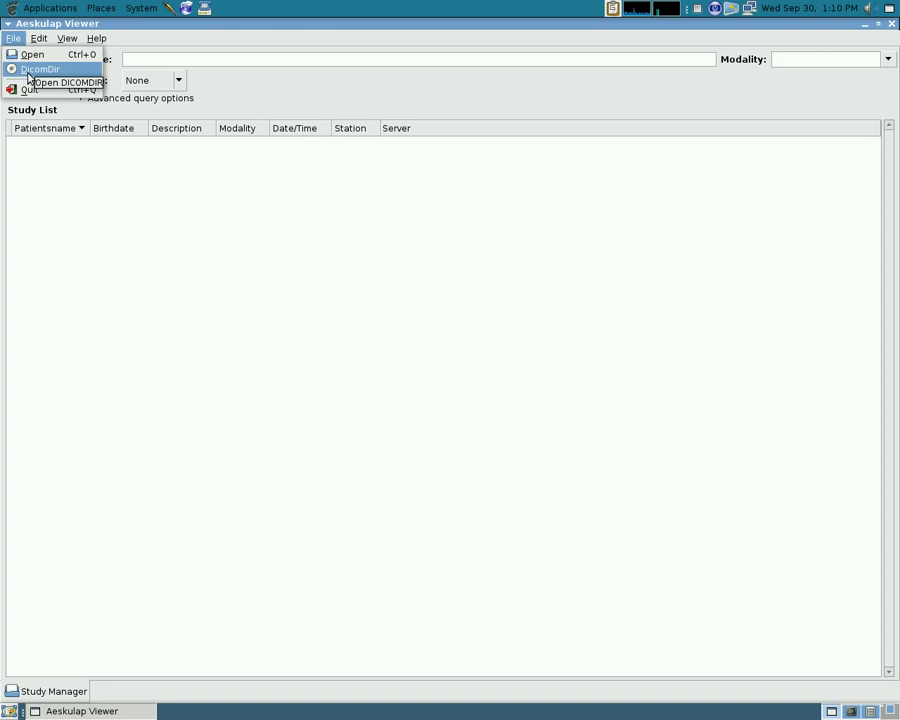
click(36, 70)
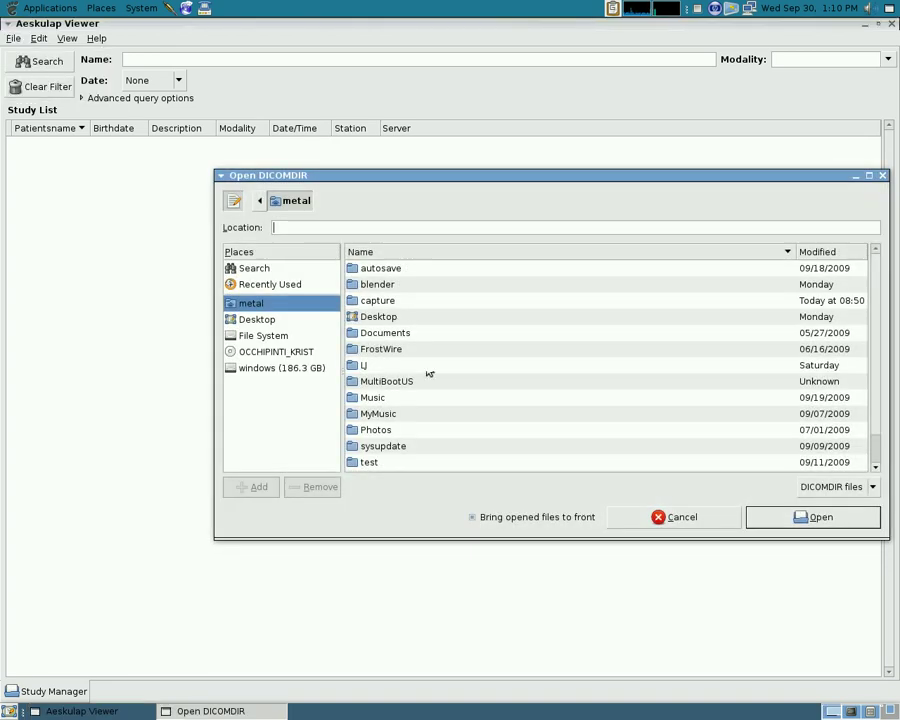
scroll(437, 357, down, 1)
double_click(372, 461)
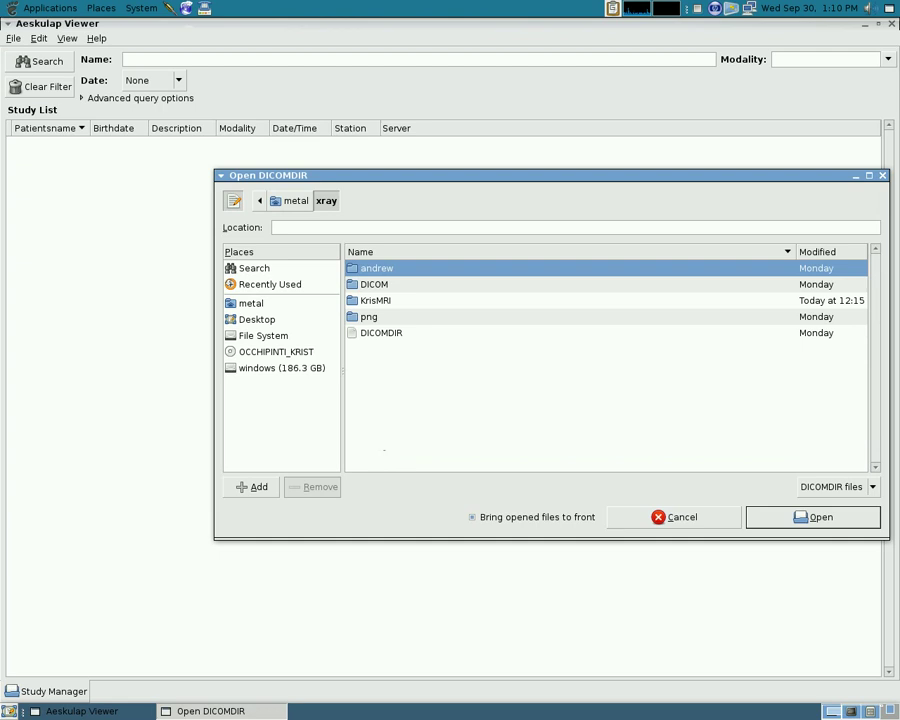
double_click(374, 300)
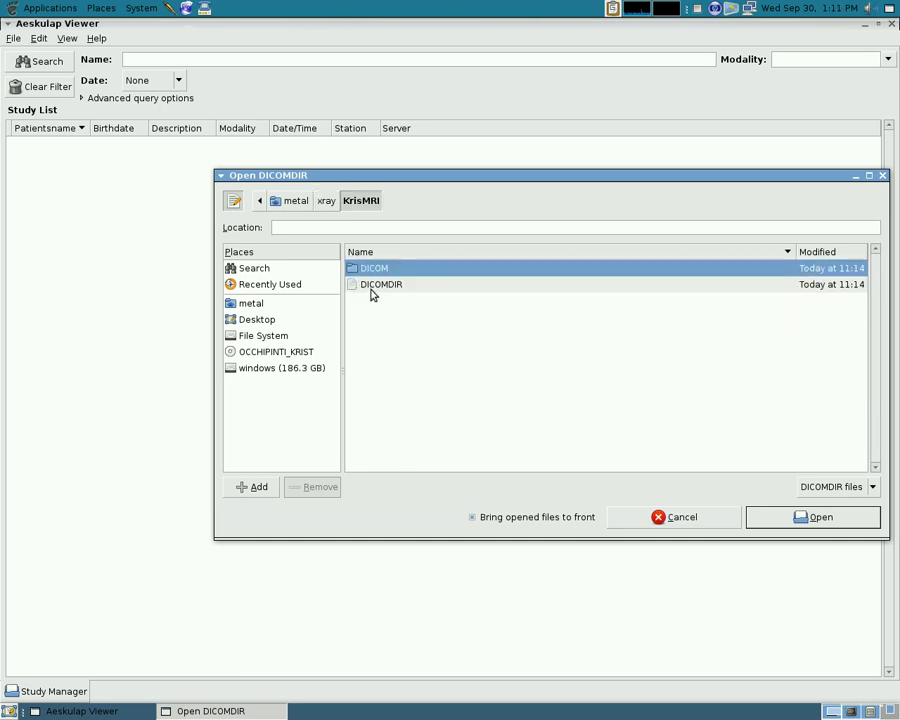
click(372, 290)
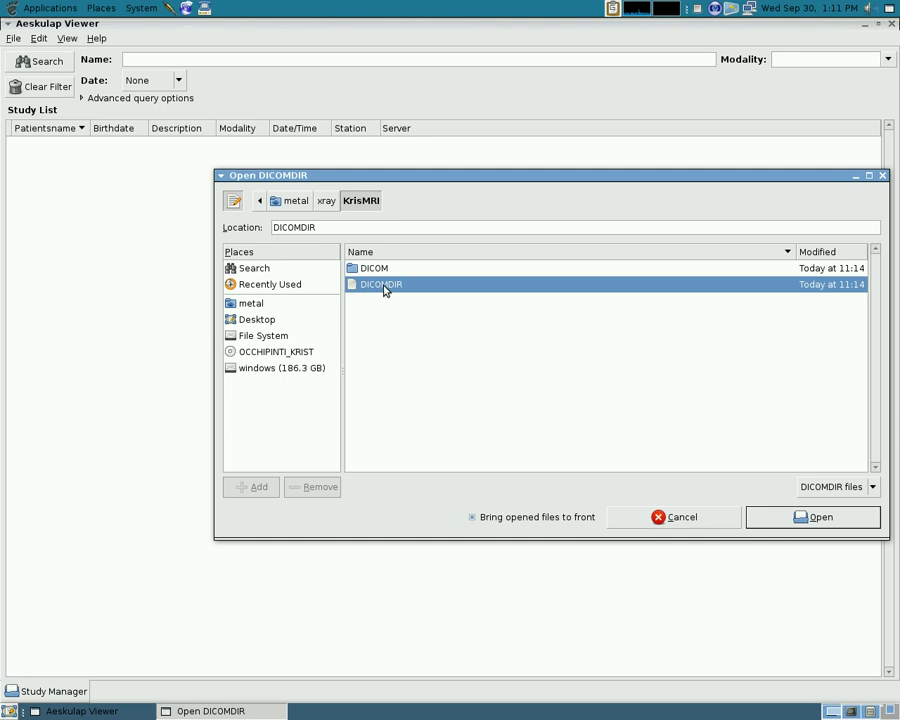
double_click(384, 289)
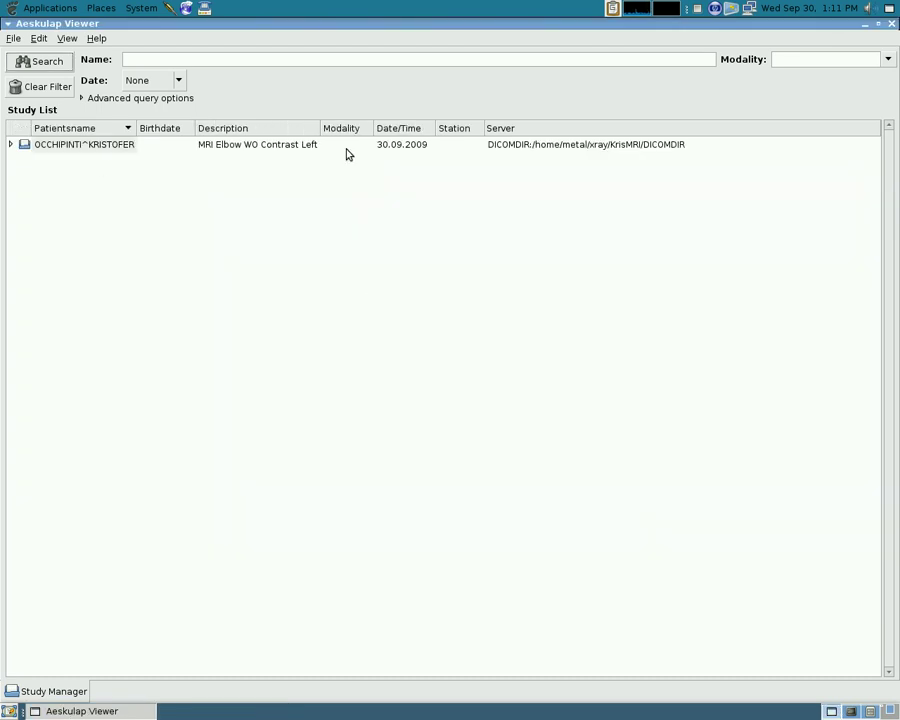
double_click(235, 146)
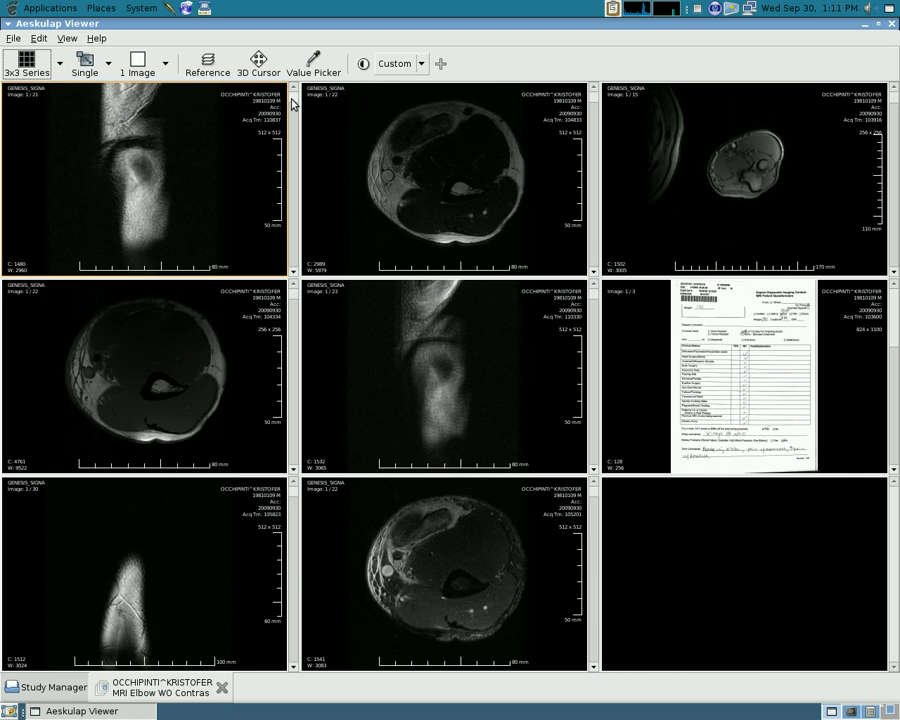
- Examine the slices of the first four series in the 3x3 grid, ending on the first image of the first series
scroll(165, 168, down, 4)
scroll(165, 168, down, 7)
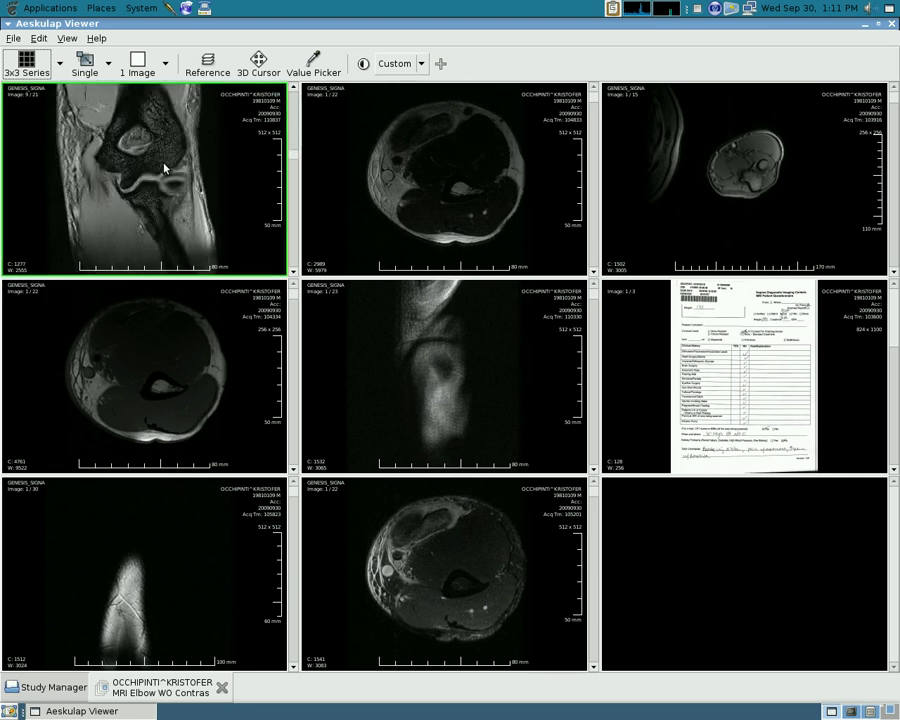
scroll(492, 184, down, 15)
scroll(728, 160, down, 14)
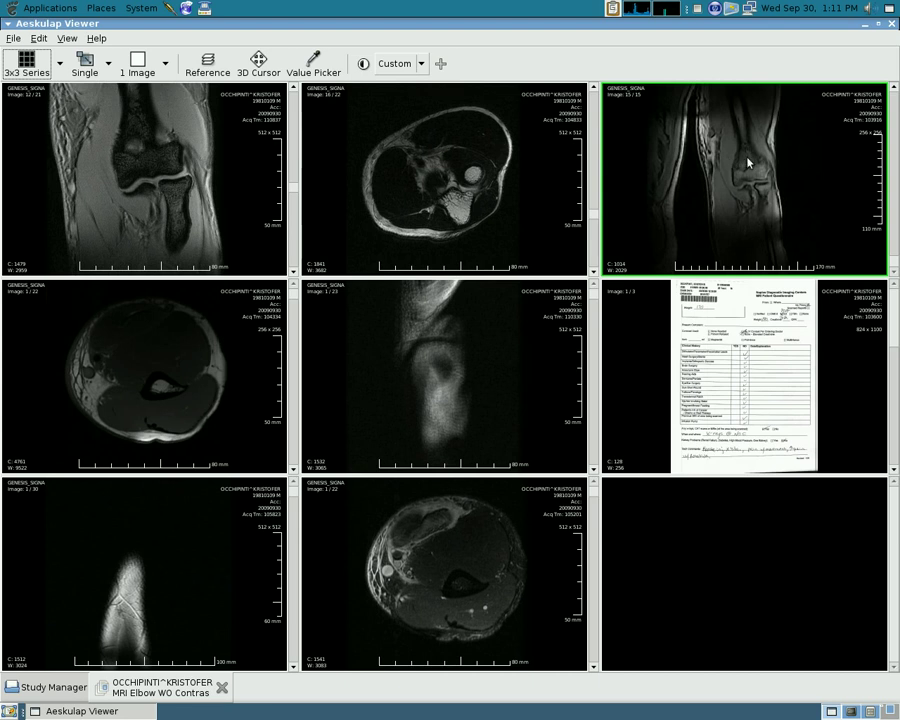
scroll(745, 160, up, 8)
scroll(176, 321, down, 5)
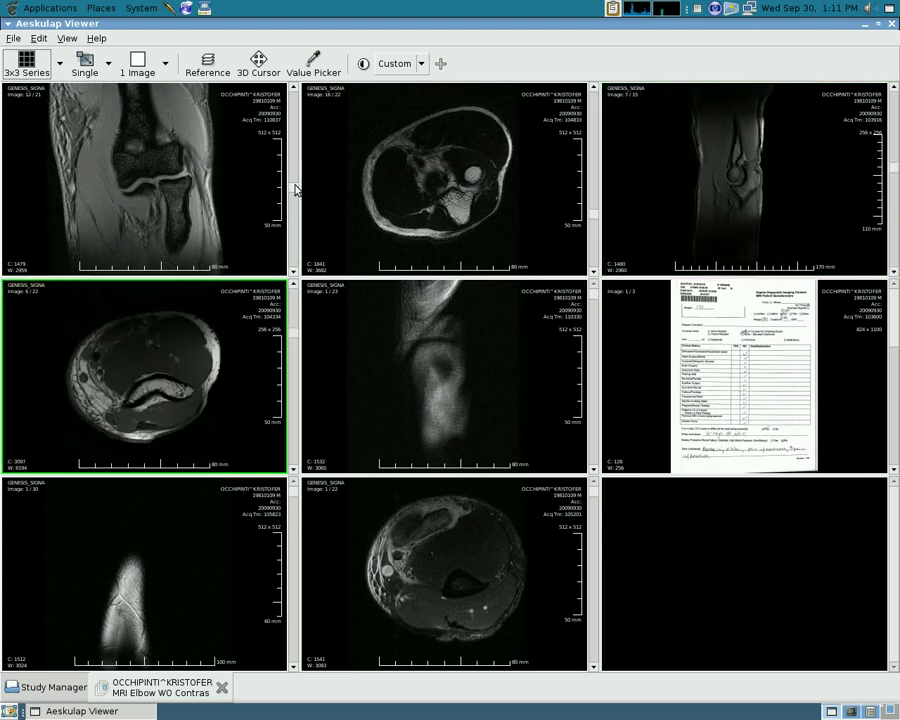
scroll(297, 176, down, 9)
scroll(293, 120, up, 20)
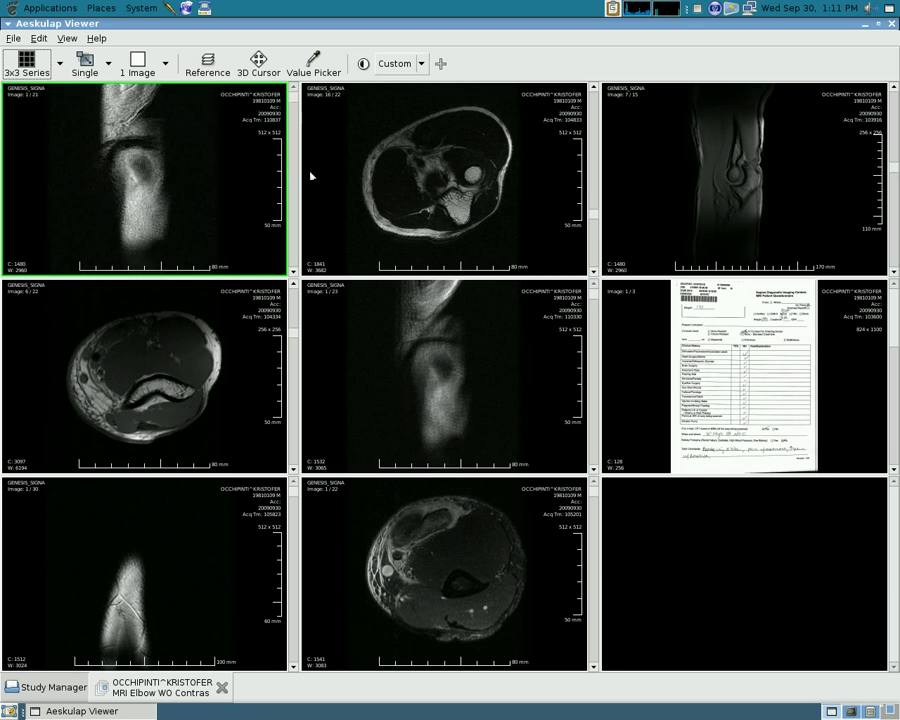
- Enlarge the first series, go through its slices to image 12, and return to the 3x3 series grid
double_click(137, 177)
scroll(362, 215, down, 19)
scroll(350, 200, up, 8)
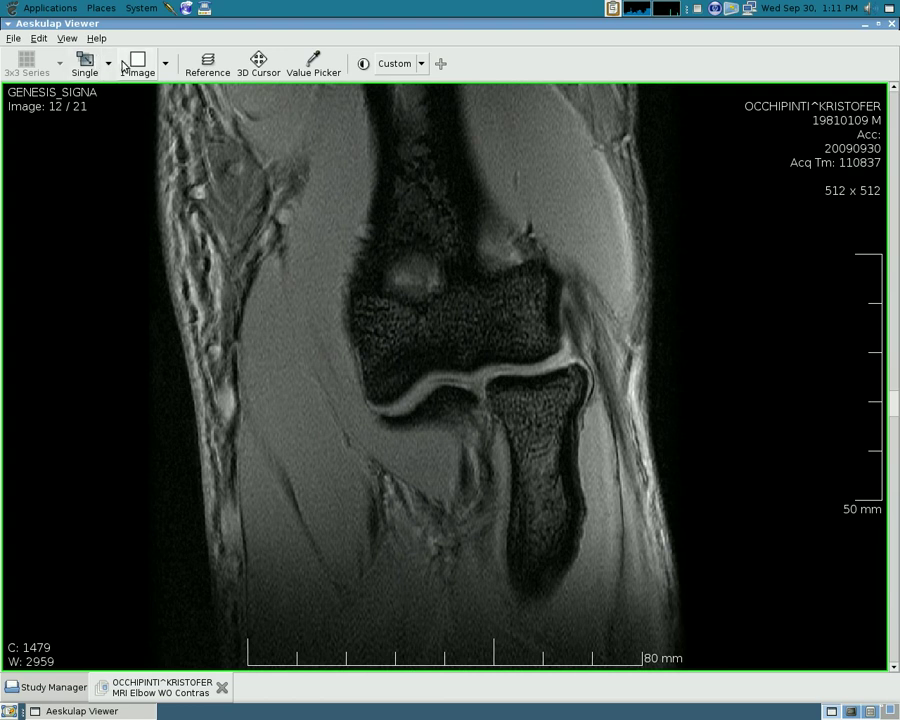
click(83, 67)
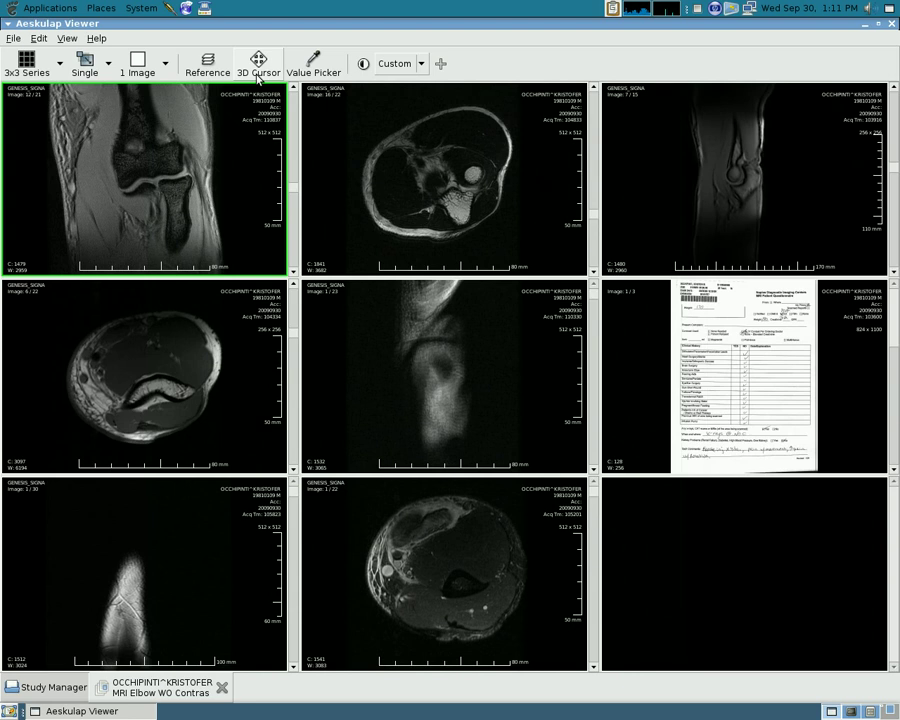
- Enable the 3D Cursor and point beside the elbow joint in the first series to locate that spot in the other series
click(258, 79)
mouse_move(184, 146)
mouse_down()
mouse_move(124, 165)
mouse_move(159, 184)
mouse_move(162, 196)
mouse_move(183, 143)
mouse_up()
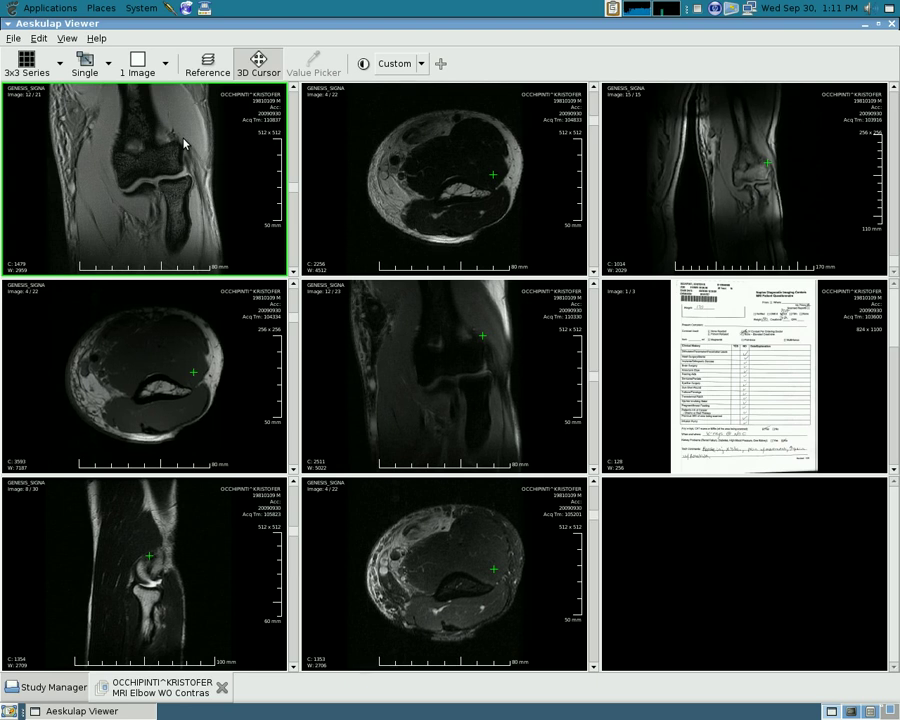
scroll(183, 143, down, 1)
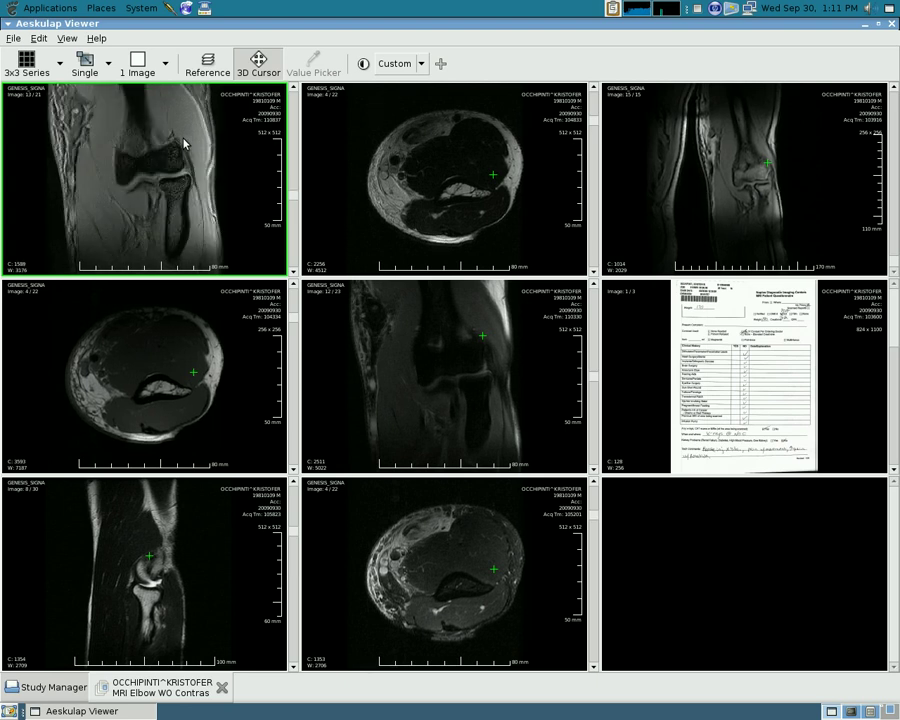
drag(183, 143, 408, 155)
- Enlarge the second series and examine its cross-sectional slices back and forth from end to end
double_click(408, 160)
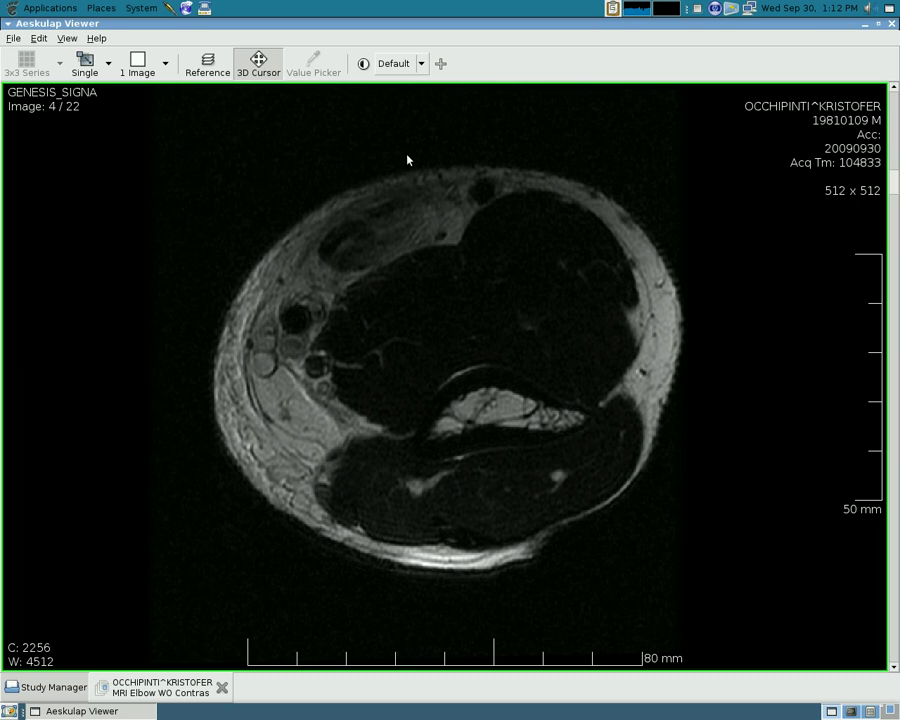
scroll(396, 276, down, 18)
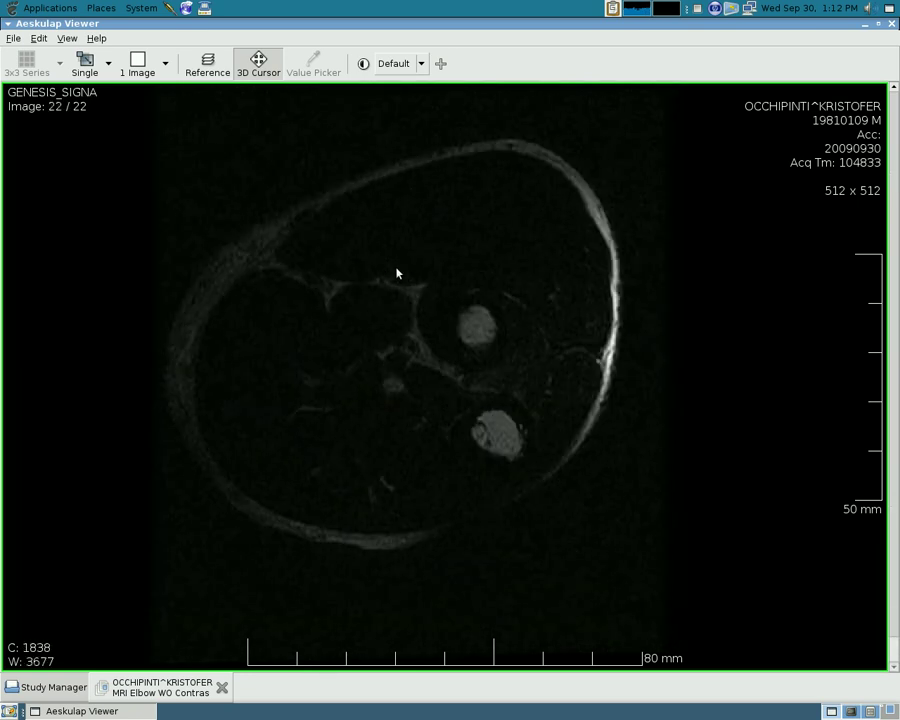
scroll(396, 273, up, 20)
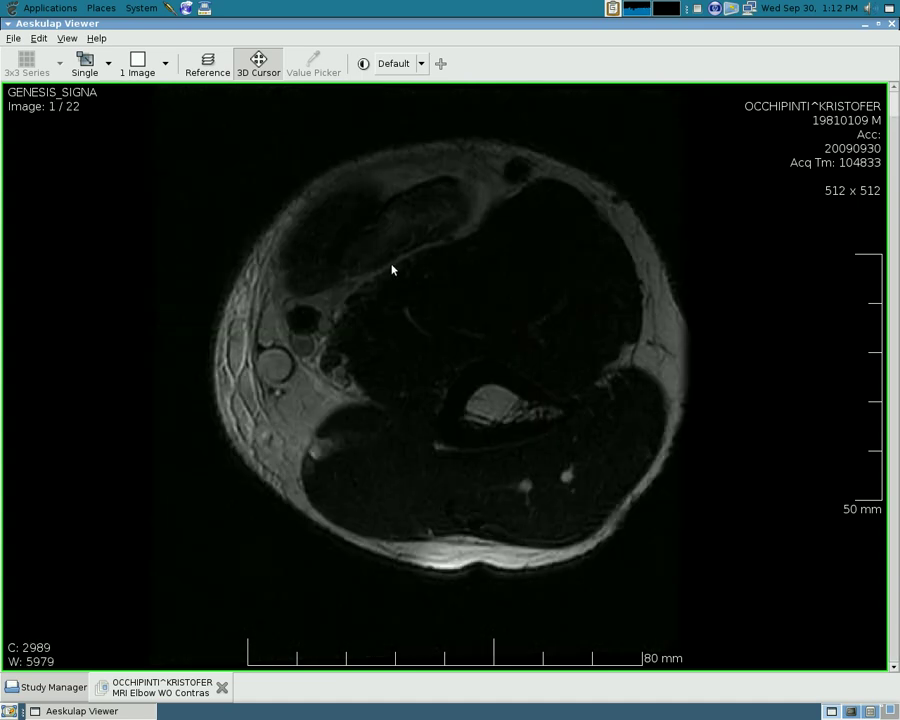
scroll(392, 269, down, 20)
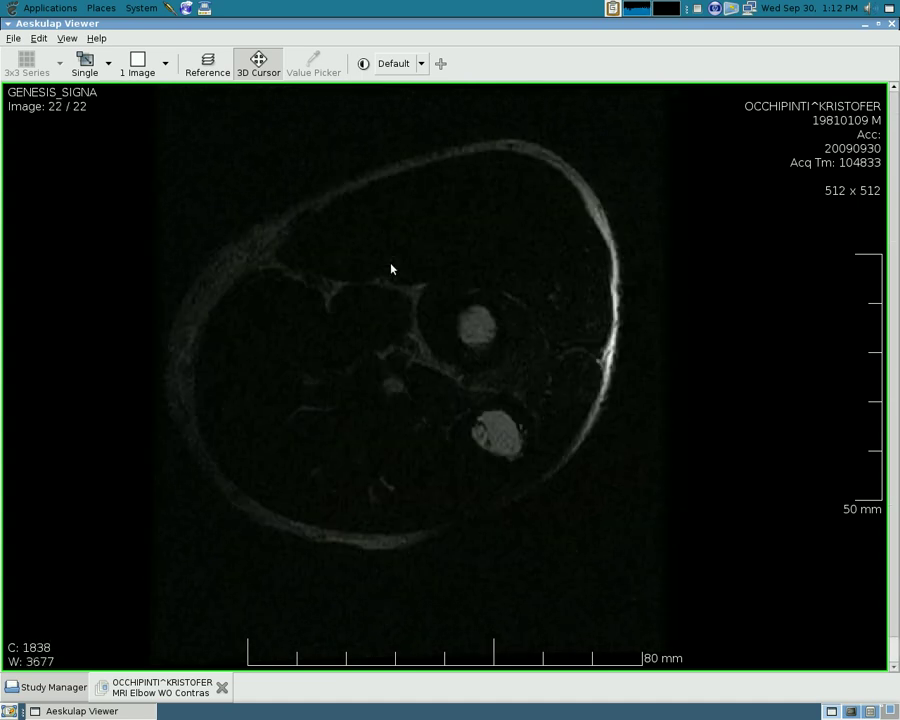
scroll(392, 269, up, 20)
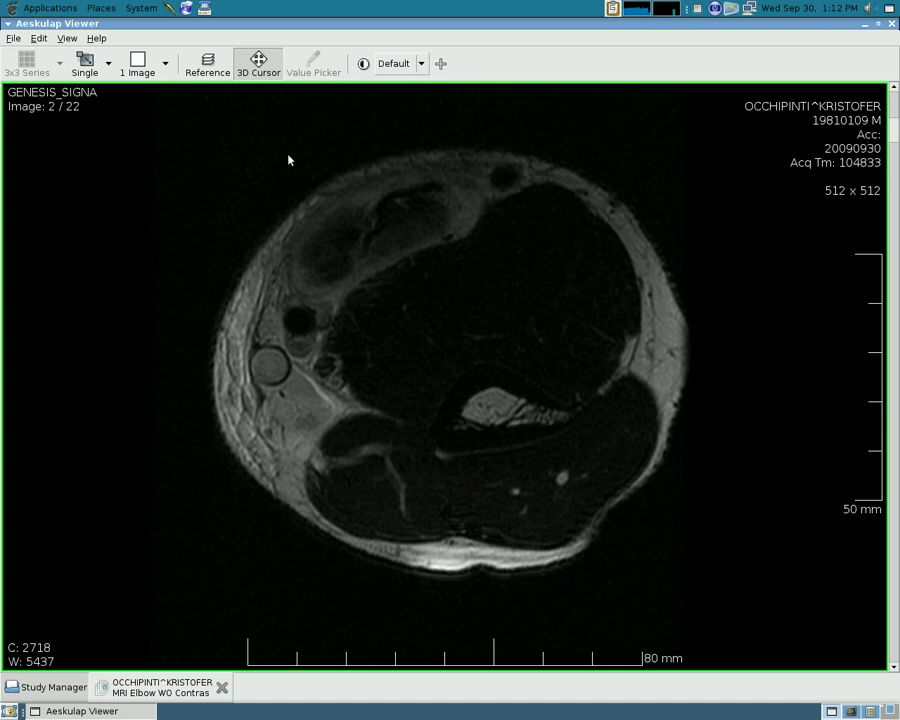
- View the medcon PNG conversion command in the terminal workspace, and return to the (X)MedCon image workspace
key(ctrl+alt+Right)
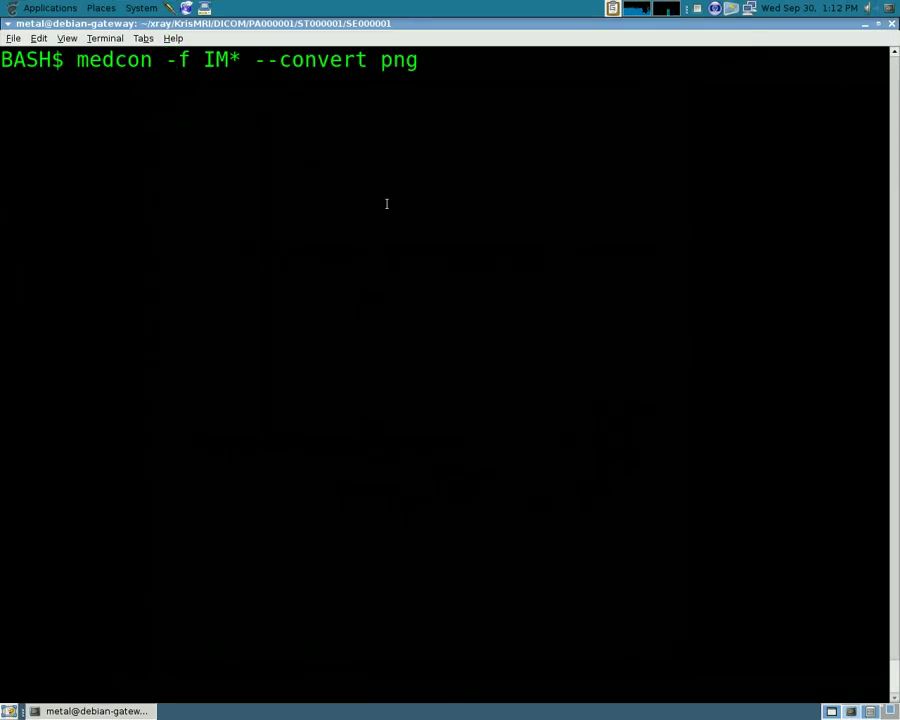
key(ctrl+alt+Left)
key(ctrl+alt+Left)
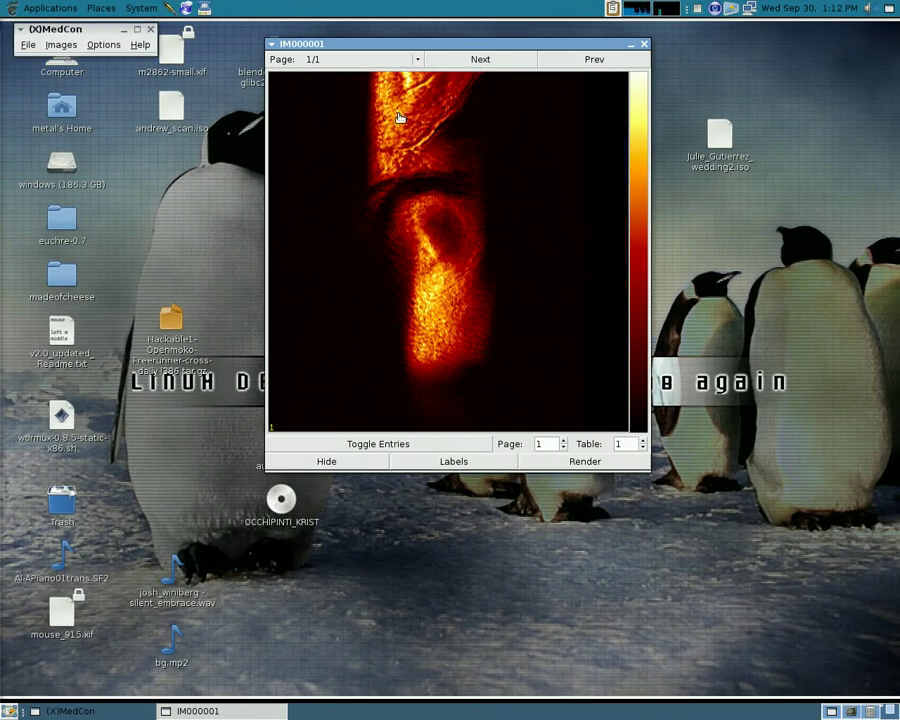
- Switch to the terminal, go over the command "medcon -f IM* --convert png", and run it to convert the DICOM series to PNG
key(ctrl+alt+Right)
key(ctrl+alt+Right)
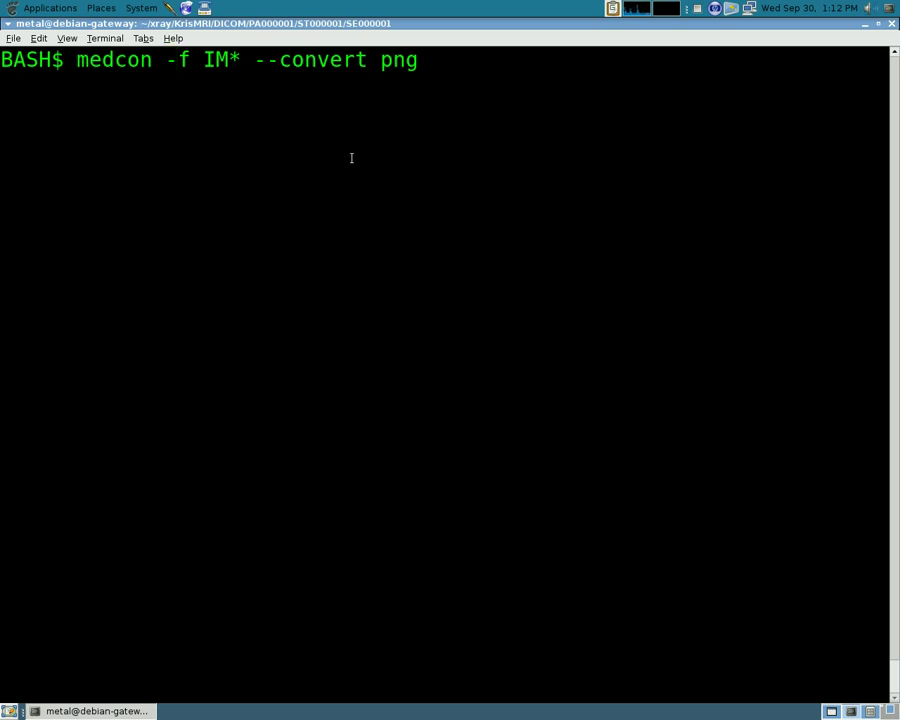
key(Right)
key(Right)
key(Right)
key(Right)
key(Left)
key(ctrl+Left)
key(ctrl+Left)
key(Right)
key(Right)
key(Left)
key(Left)
key(Right)
key(Right)
key(Right)
key(Right)
key(Right)
key(Right)
key(Right)
key(Right)
key(Right)
key(Right)
key(Right)
key(Right)
key(Right)
key(Left)
key(Right)
key(Right)
key(Right)
key(Right)
key(Right)
key(Right)
key(Right)
key(Right)
key(Right)
key(Right)
key(Right)
key(Right)
key(Right)
key(Right)
key(Right)
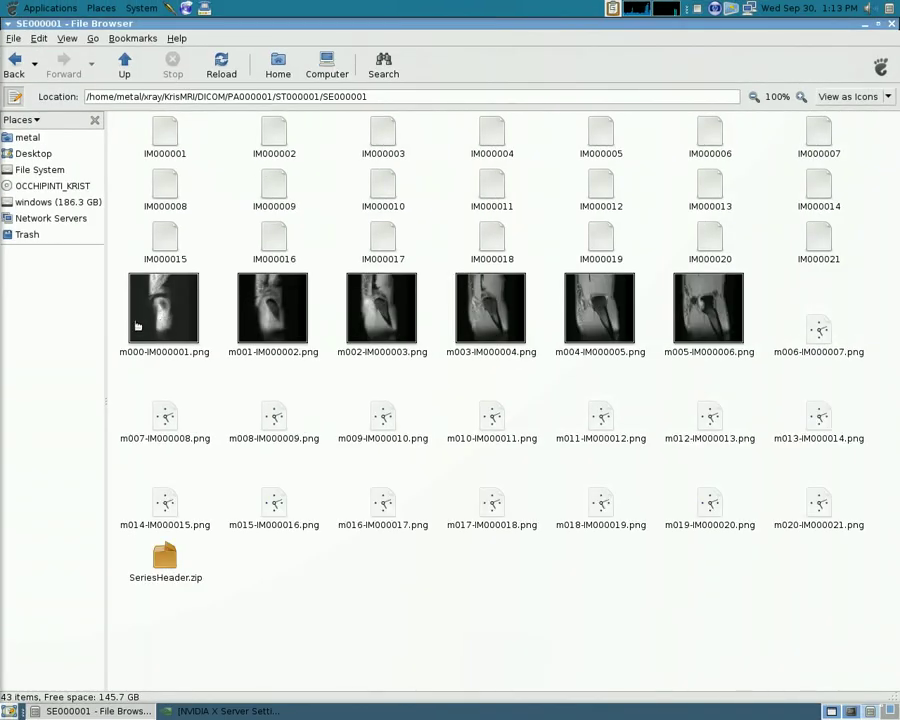
- In the file browser's SE000001 folder, open m000-IM000001.png and go forward through the converted images to m011-IM000012.png
drag(117, 306, 790, 573)
click(769, 587)
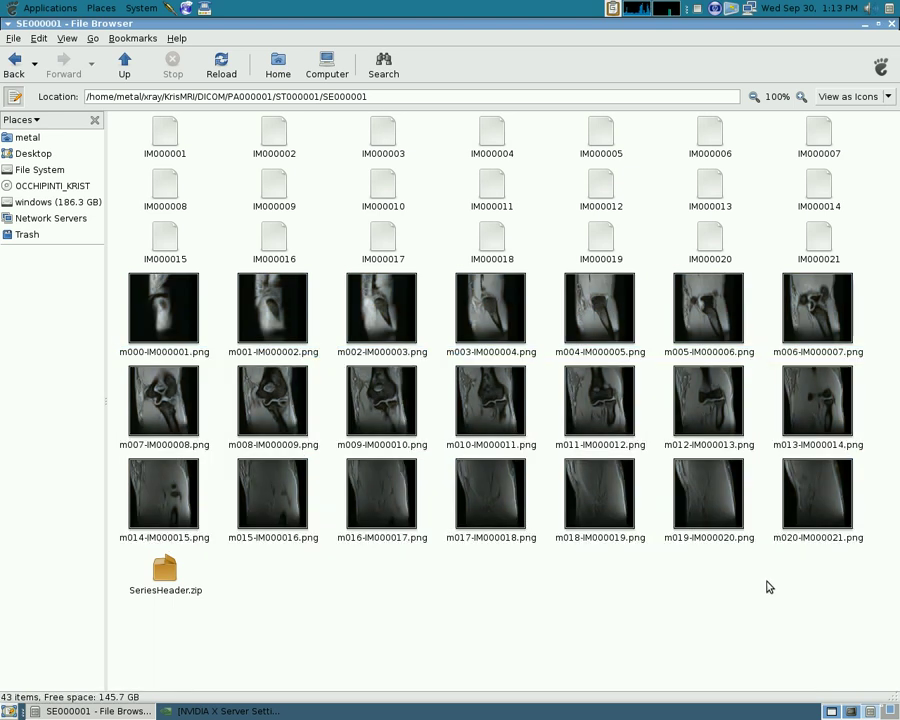
double_click(180, 314)
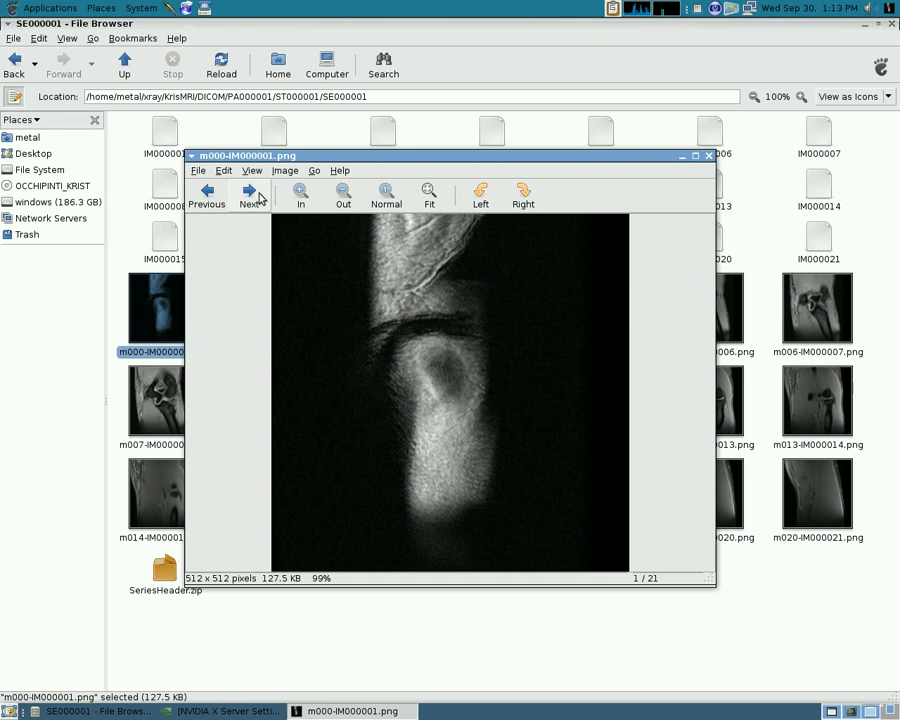
click(259, 197)
click(259, 197)
click(259, 197)
click(259, 197)
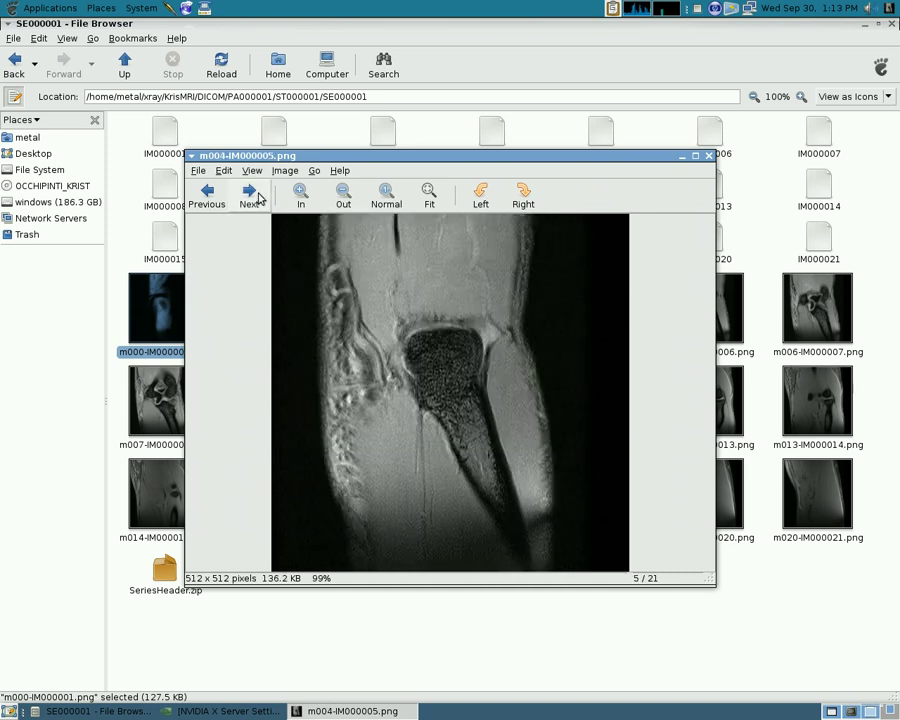
click(259, 197)
click(259, 197)
click(259, 197)
click(259, 197)
click(259, 197)
click(259, 197)
click(259, 197)
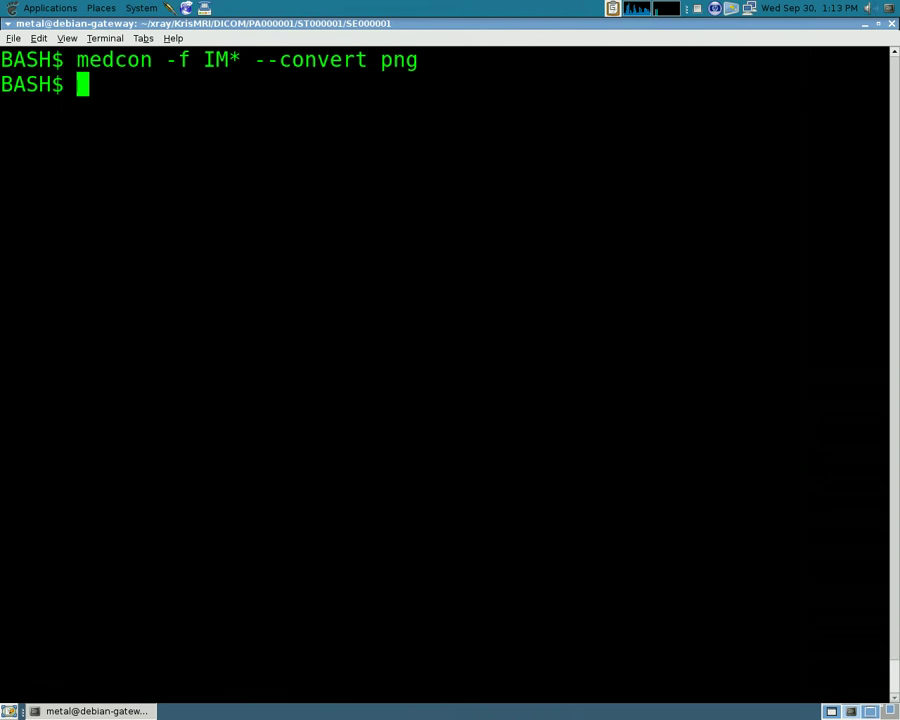
- In the terminal, enter "convert -delay 20 -loop 0 *.png MRI.gif", highlight its parts, and run it to build the animated GIF
text(convert -delay 20 -loop 0 *.png MRI.gif)
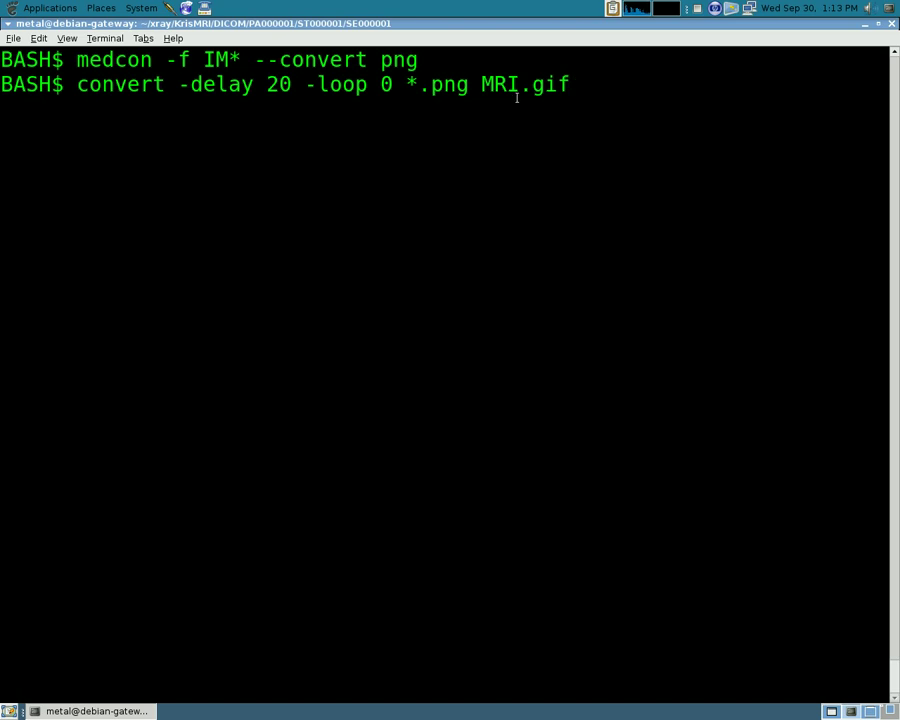
double_click(118, 84)
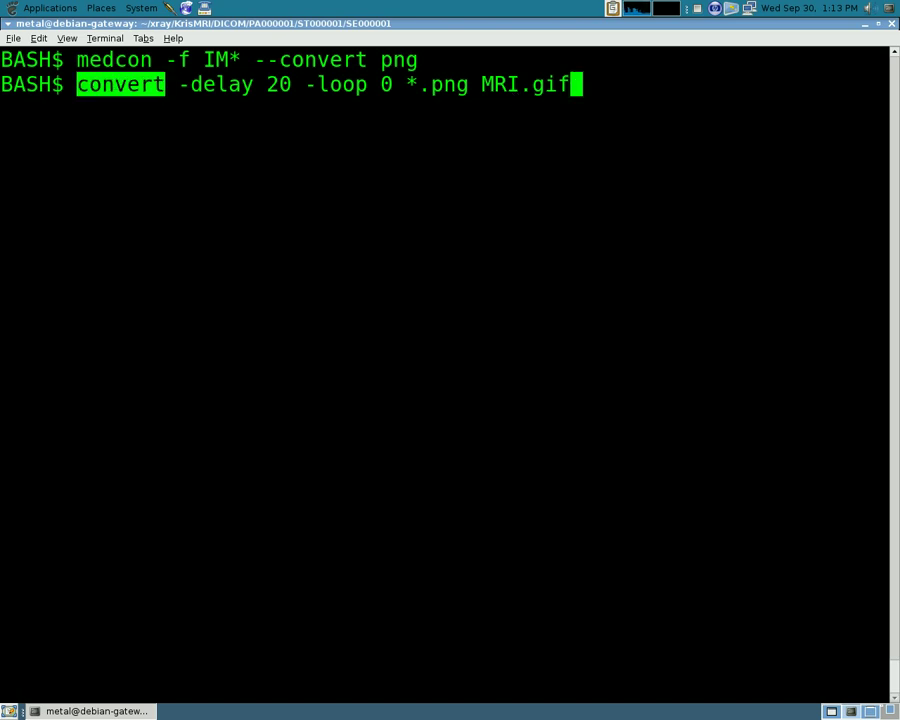
drag(183, 88, 272, 80)
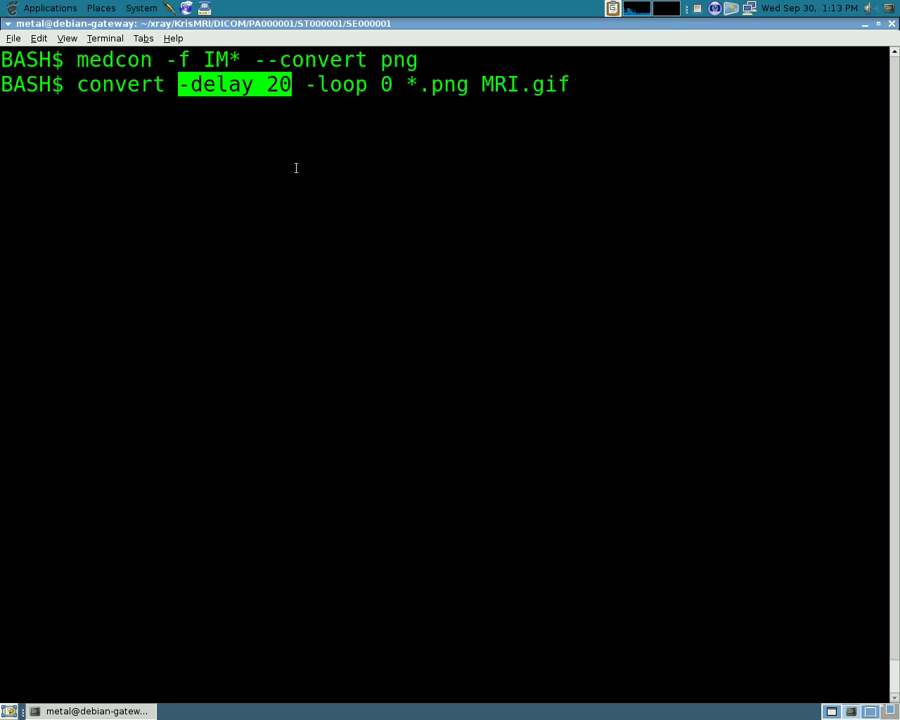
drag(306, 85, 364, 86)
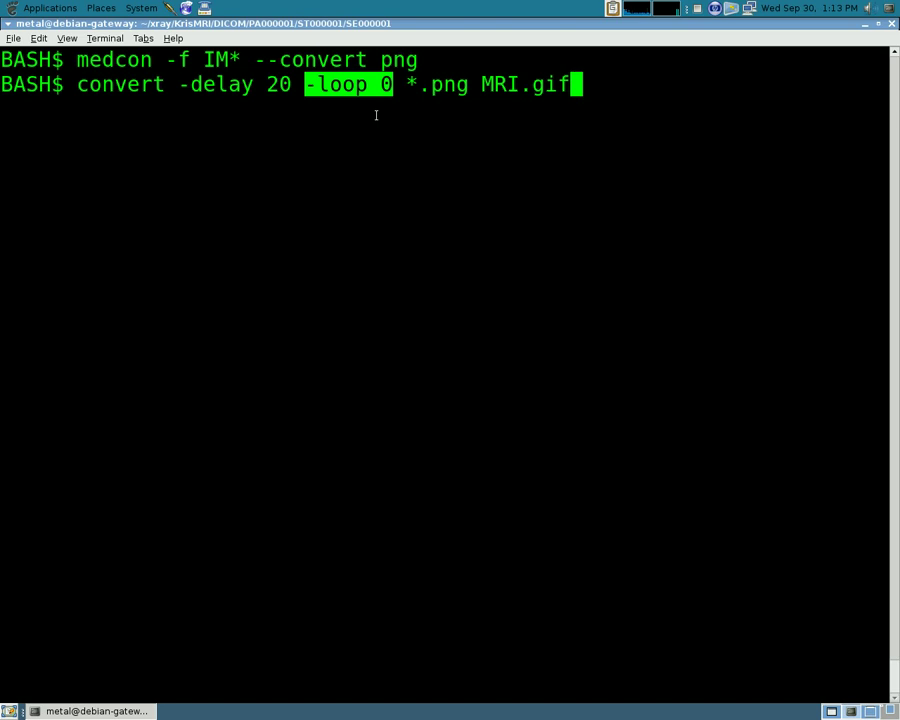
drag(410, 84, 576, 84)
click(455, 158)
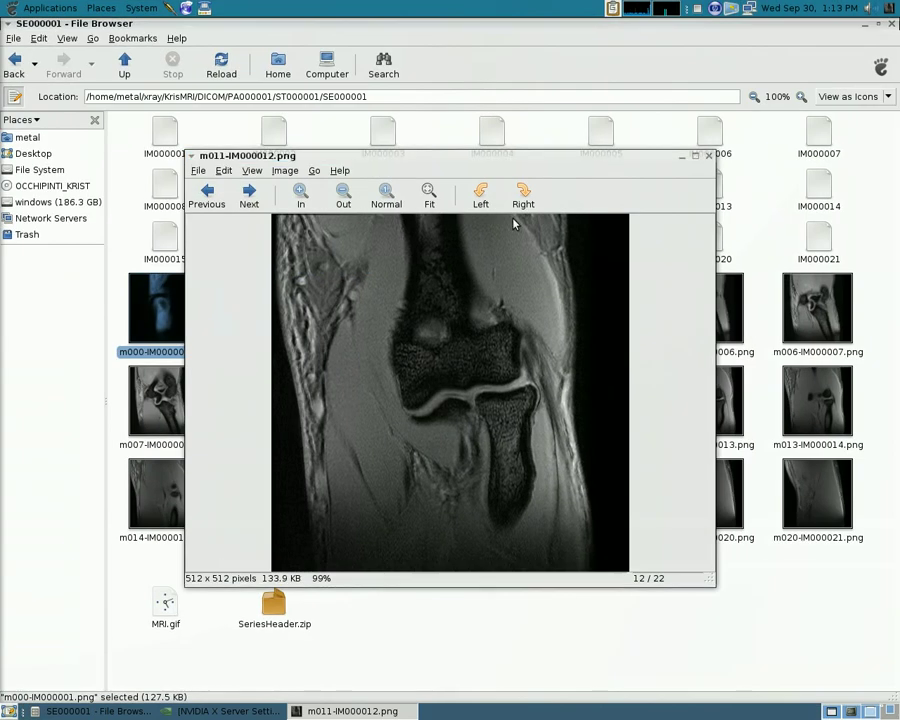
- Close the PNG image in the file browser workspace, view the animated MRI.gif in the image viewer, and close it
click(709, 156)
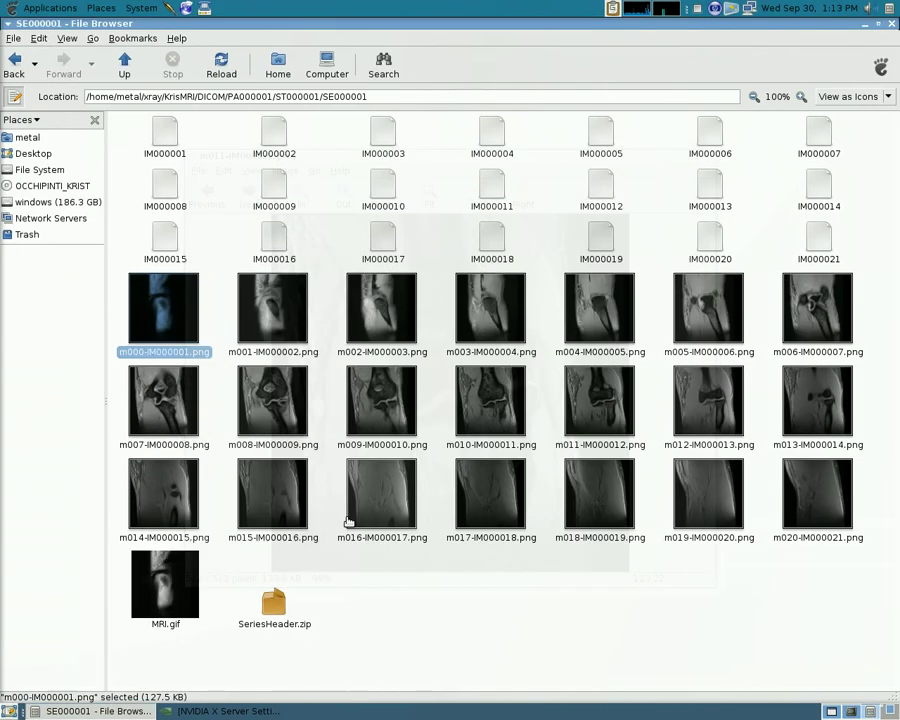
double_click(171, 588)
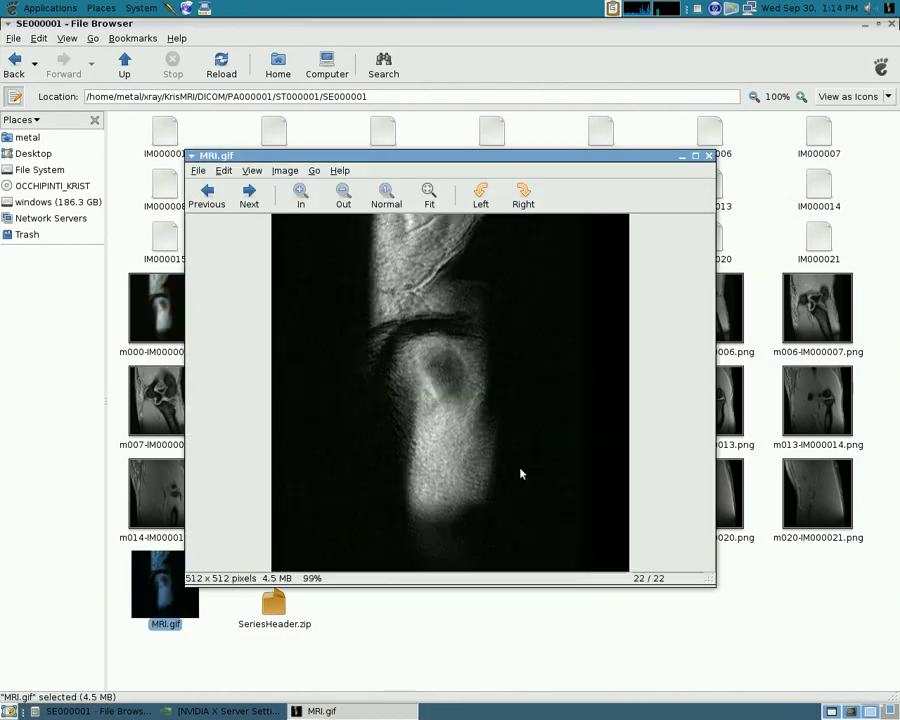
click(709, 156)
- Open MRI.gif from the SE000001 folder with the Iceweasel Web Browser
right_click(172, 594)
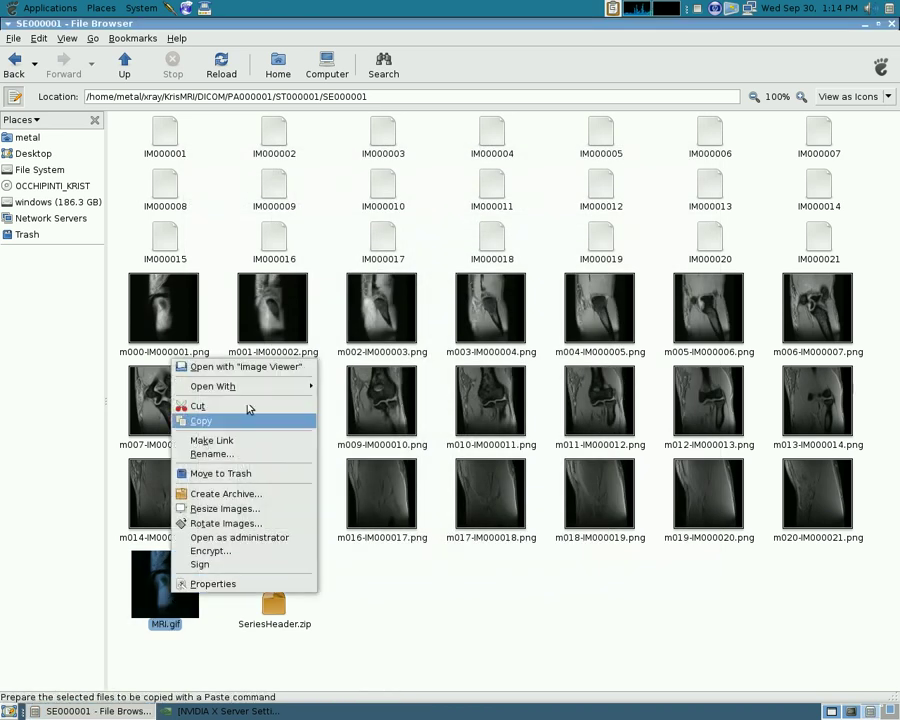
mouse_move(251, 385)
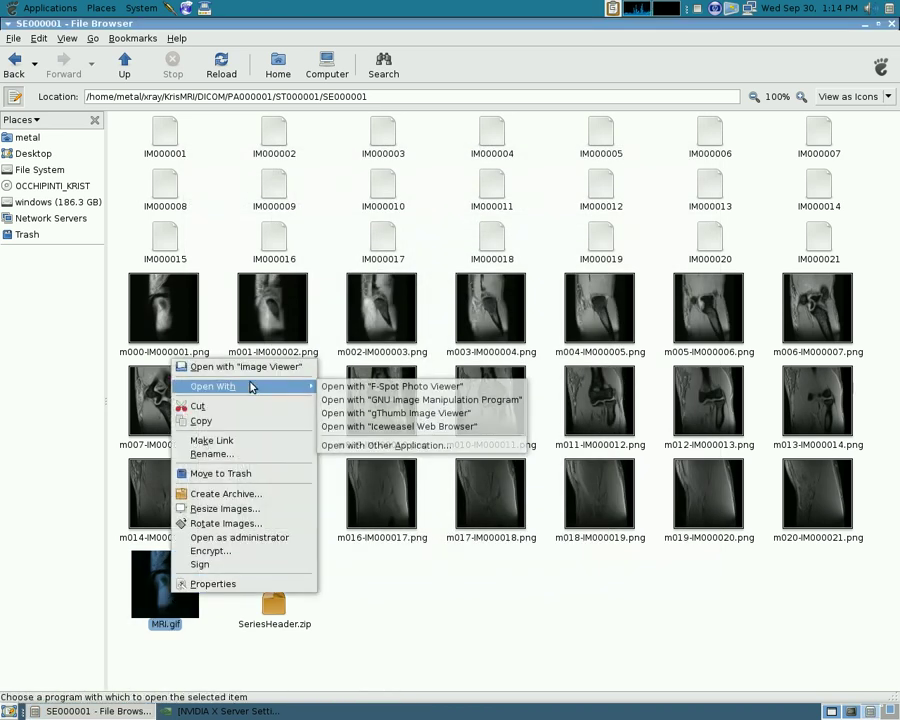
click(425, 427)
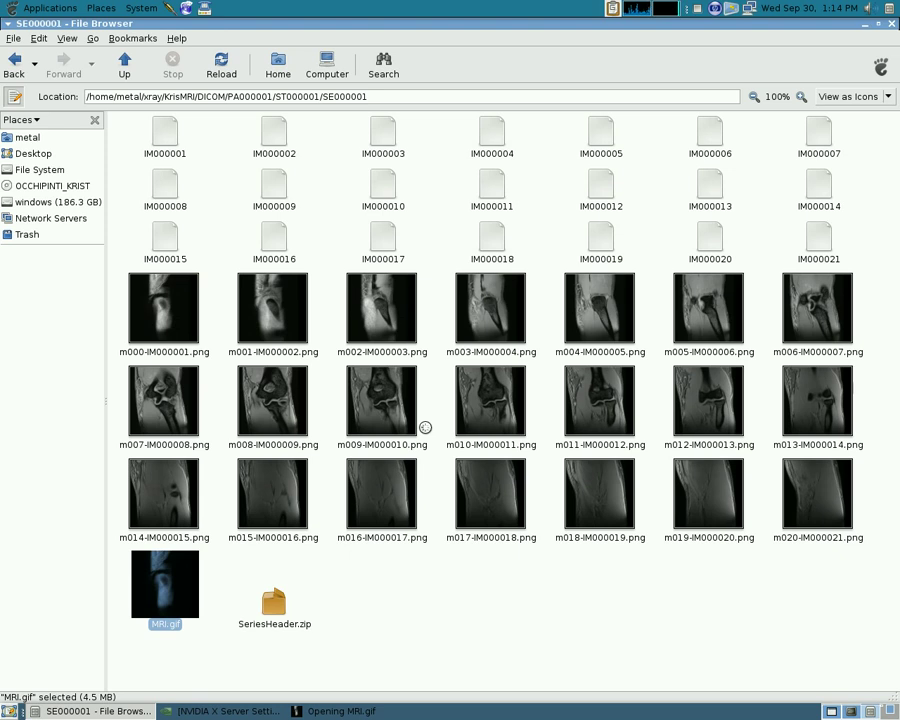